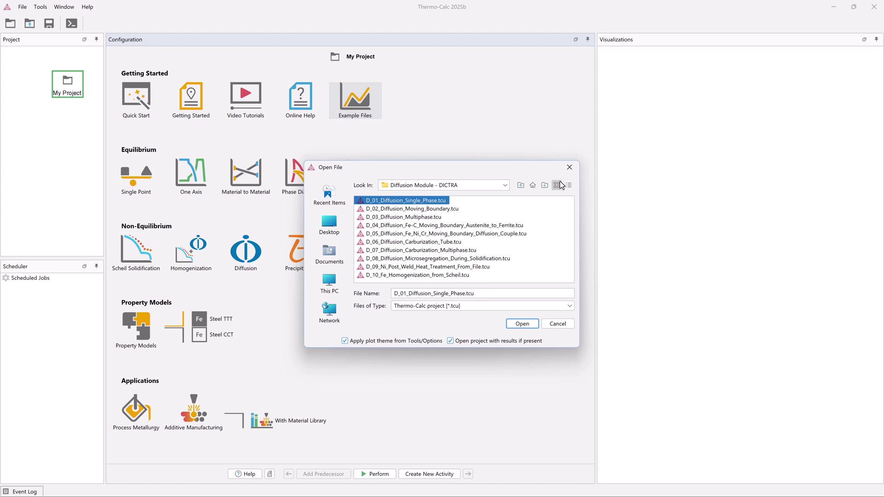
# Step: Close the file browser, then open the D_01_Diffusion_Single_Phase example from the DICTRA examples folder
pyautogui.click(570, 167)
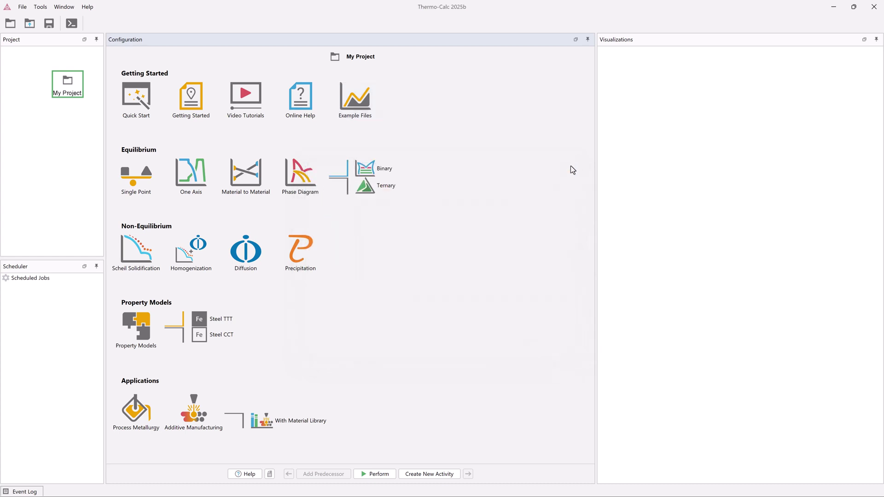
pyautogui.click(368, 103)
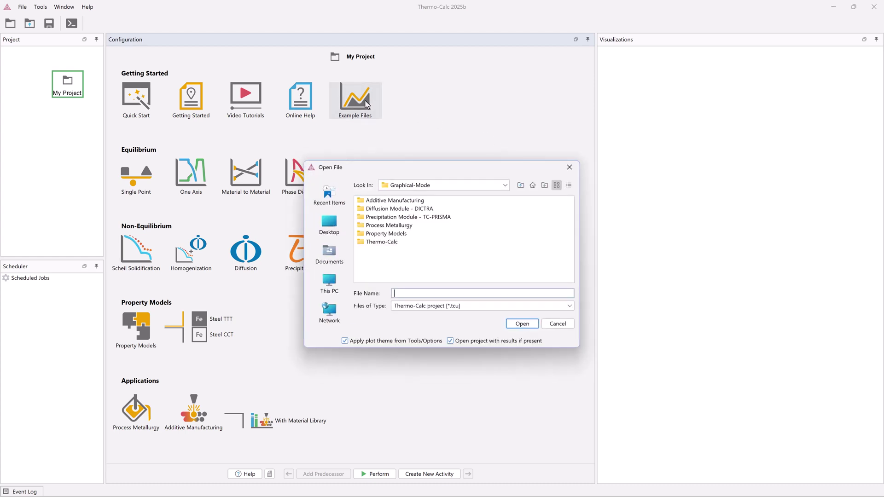
pyautogui.doubleClick(428, 209)
pyautogui.doubleClick(443, 201)
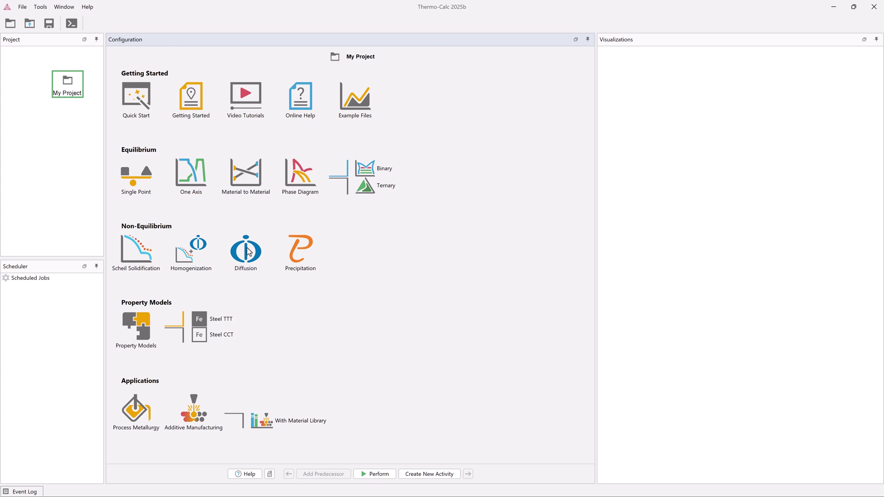
# Step: Choose the Demo: Steels and Fe-alloys package with Fe and Ni, then view the diffusion calculator
pyautogui.click(523, 84)
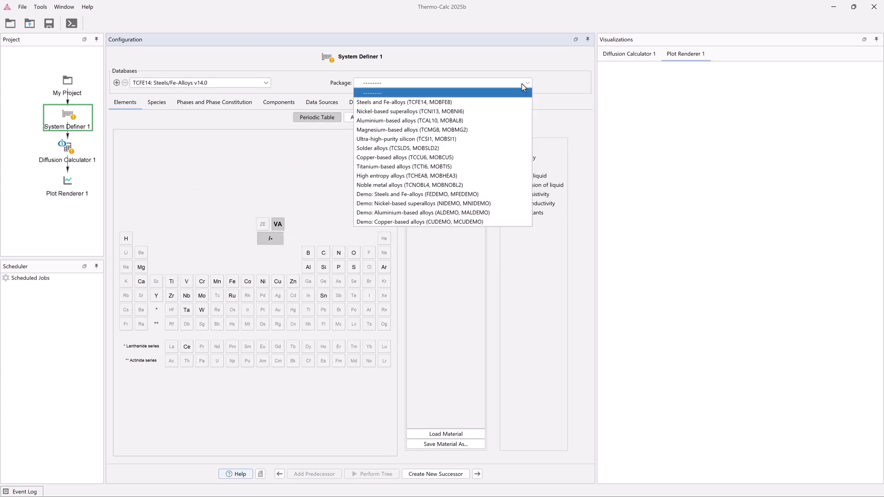
pyautogui.click(487, 193)
pyautogui.click(232, 289)
pyautogui.click(262, 289)
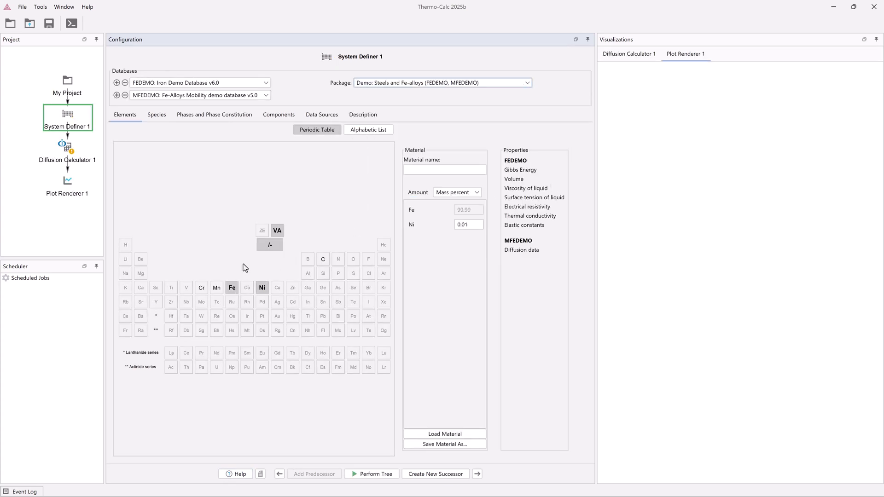
pyautogui.click(74, 159)
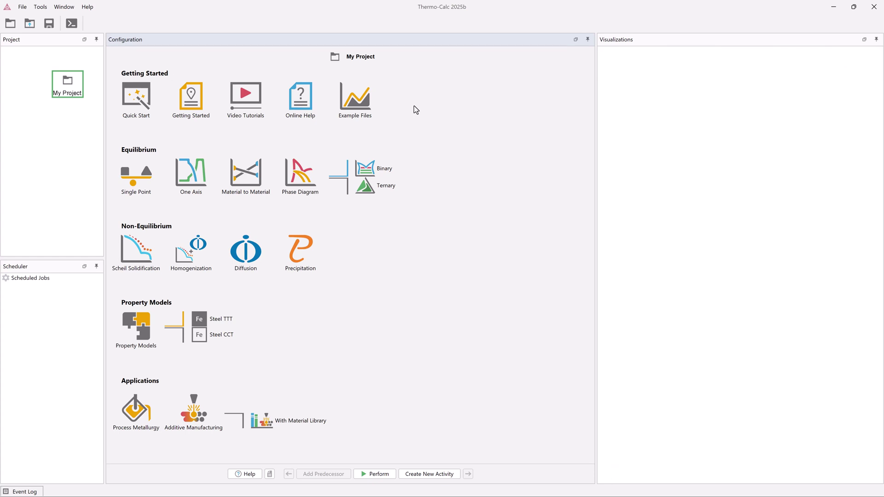
pyautogui.click(300, 104)
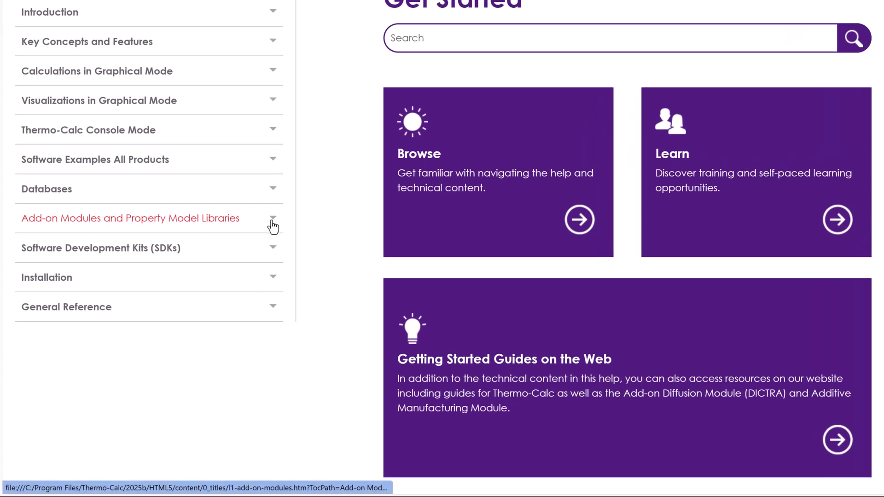
pyautogui.click(272, 221)
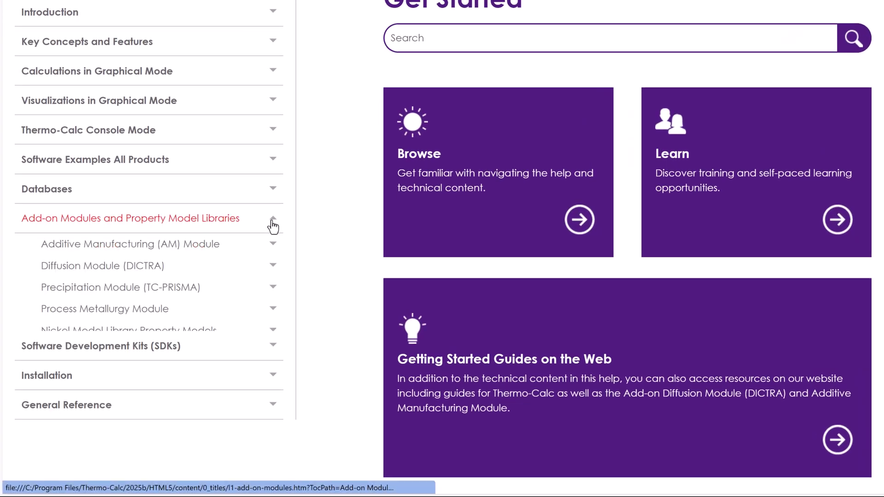
pyautogui.click(265, 268)
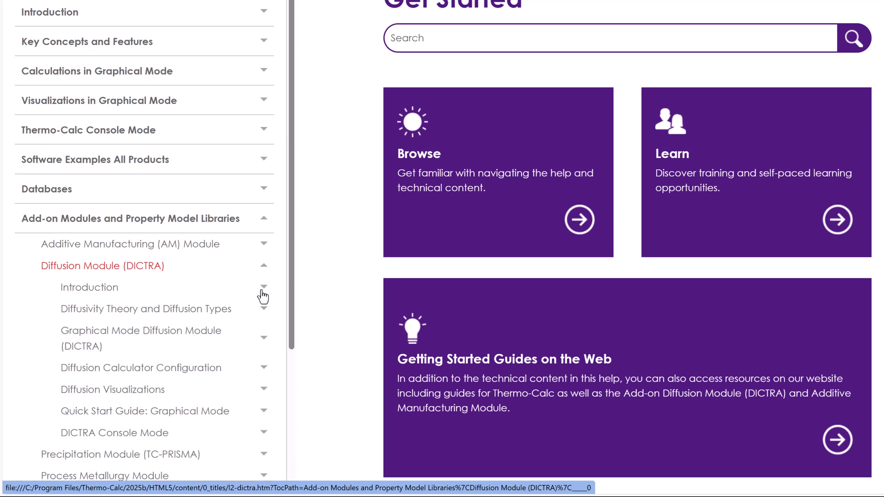
pyautogui.click(264, 414)
pyautogui.scroll(-3, 263, 415)
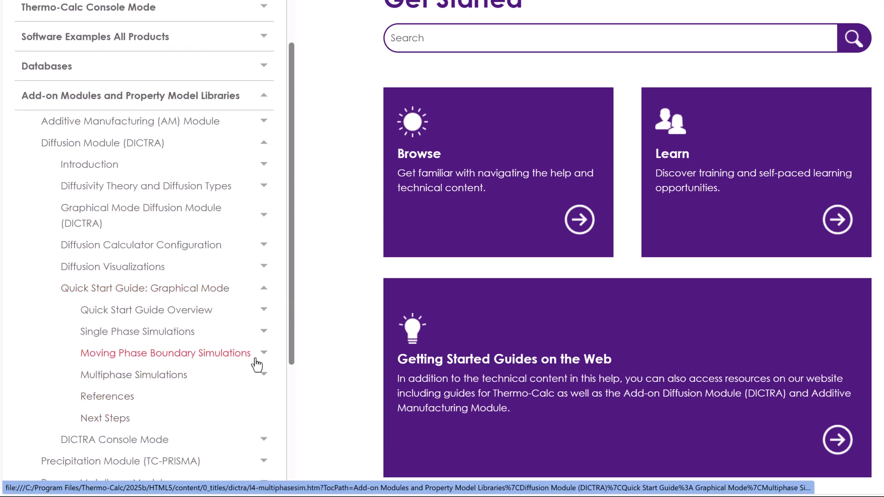
pyautogui.click(259, 335)
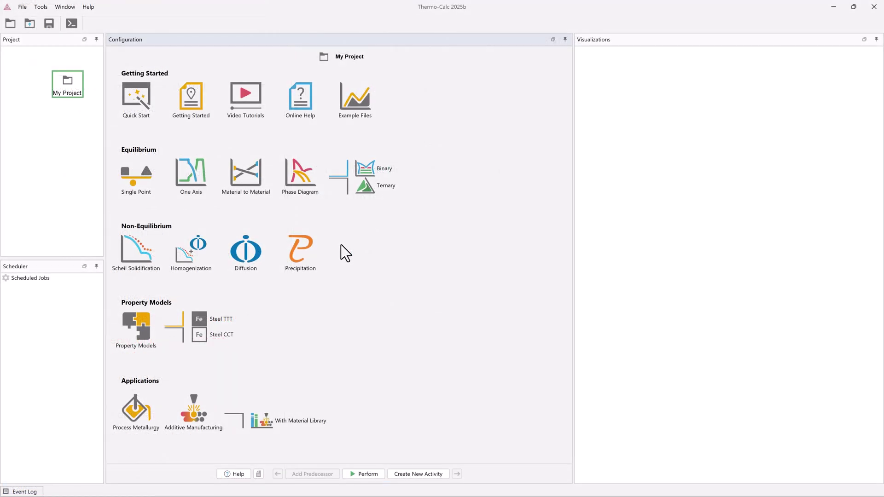
# Step: Create a Diffusion project using the Demo: Steels and Fe-alloys package with elements Fe and Ni
pyautogui.click(246, 251)
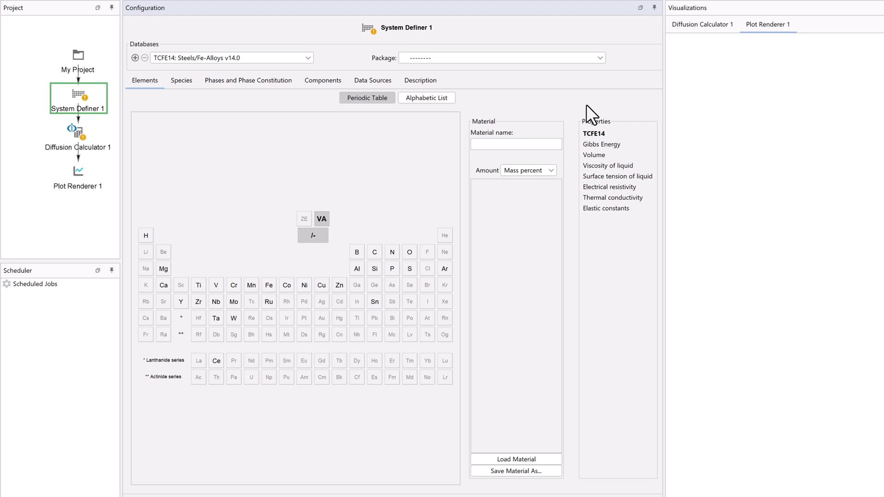
pyautogui.click(599, 57)
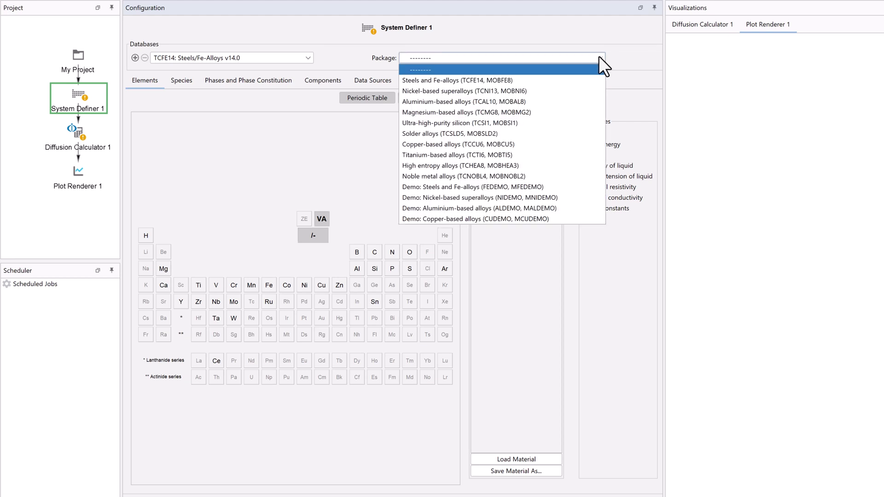
pyautogui.click(573, 187)
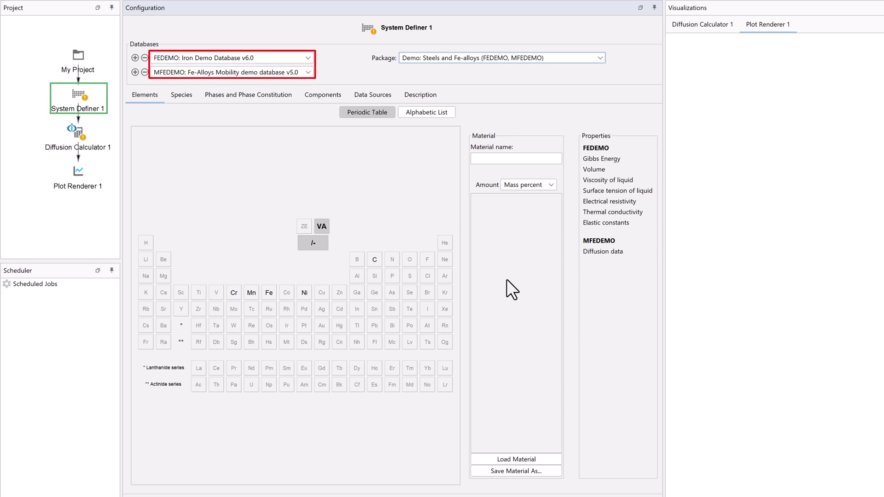
pyautogui.click(270, 291)
pyautogui.click(303, 291)
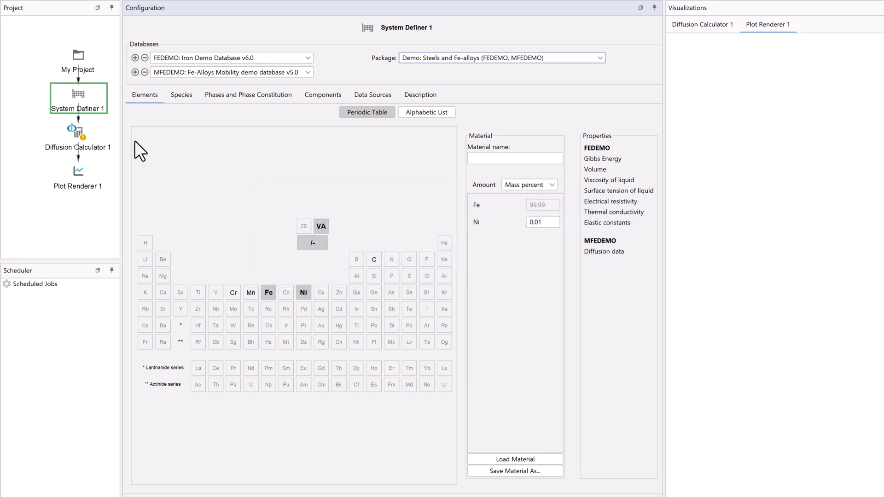
# Step: Show Diffusion Calculator 1's Options tab with its solver and timestep settings
pyautogui.click(84, 141)
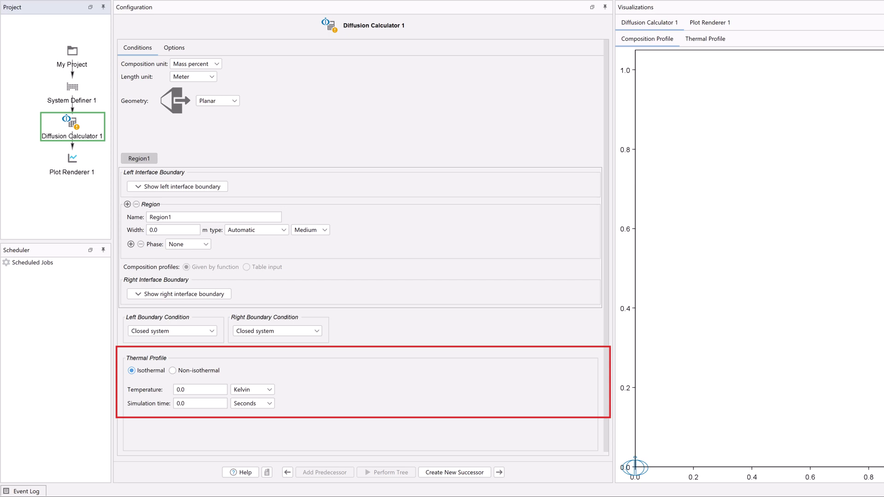
pyautogui.click(185, 49)
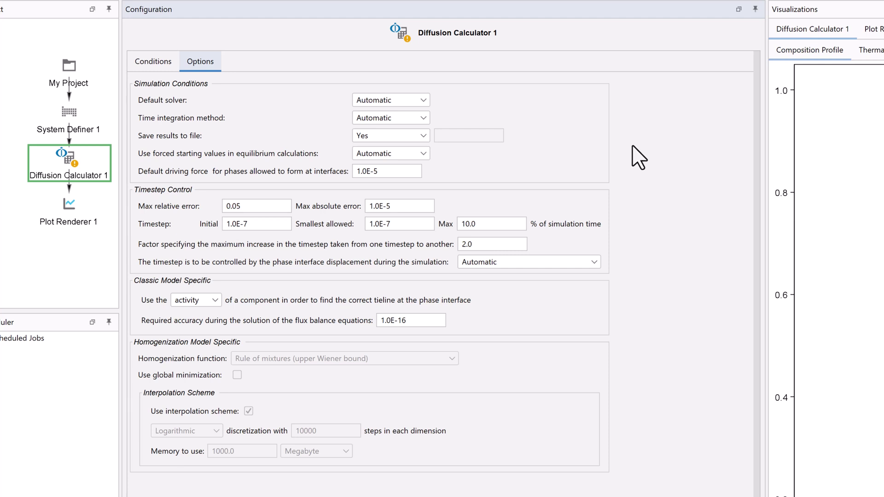
# Step: On the Conditions tab, try Spherical and Cylindrical geometry, then set the geometry back to Planar
pyautogui.click(160, 62)
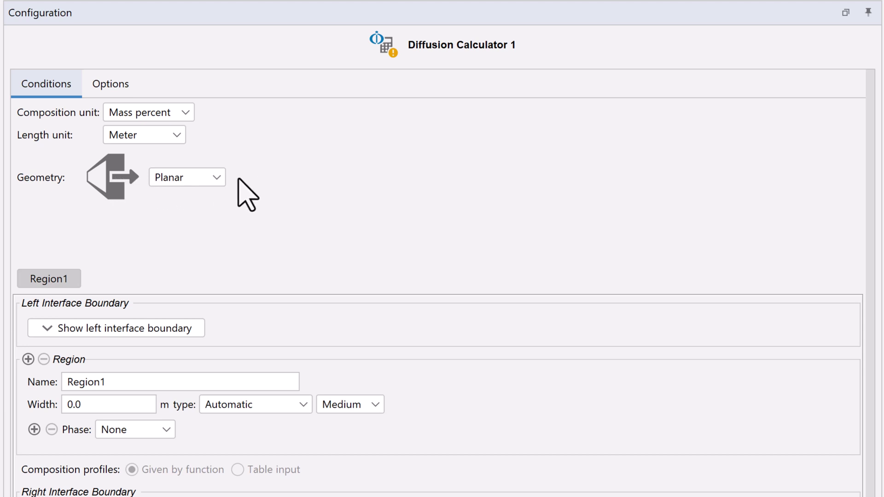
pyautogui.click(218, 178)
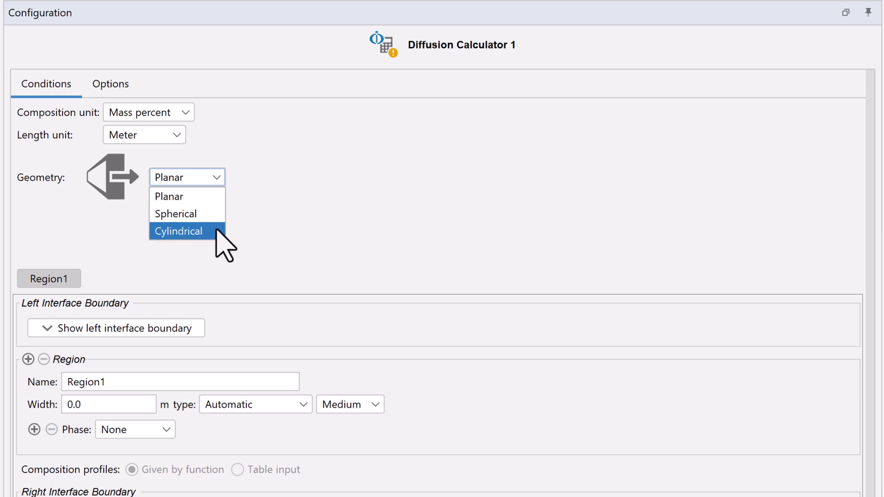
pyautogui.click(217, 197)
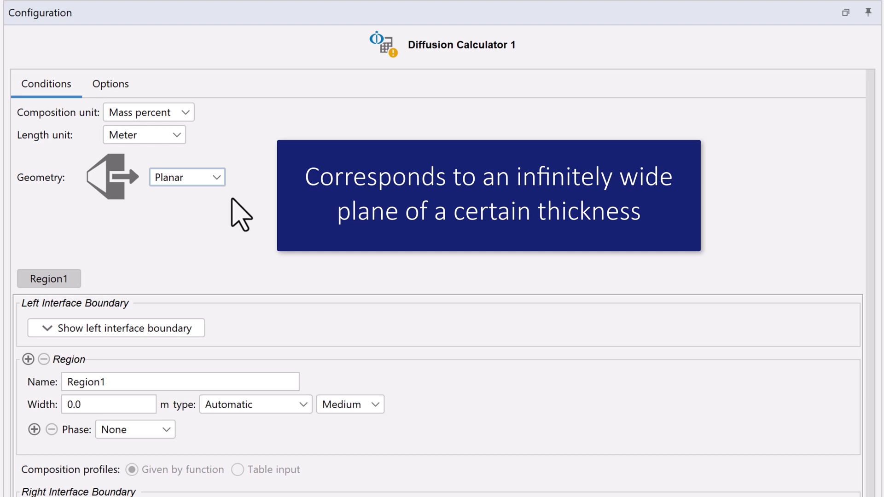
pyautogui.click(221, 185)
pyautogui.click(217, 212)
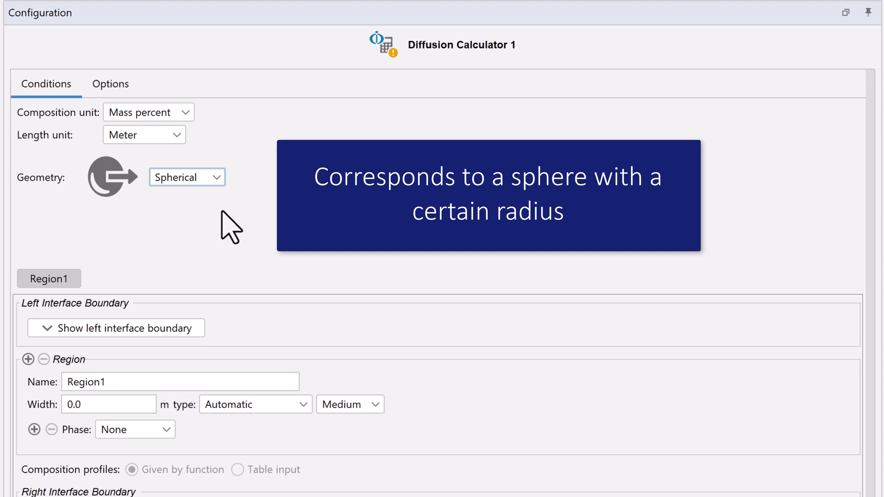
pyautogui.click(219, 183)
pyautogui.click(211, 228)
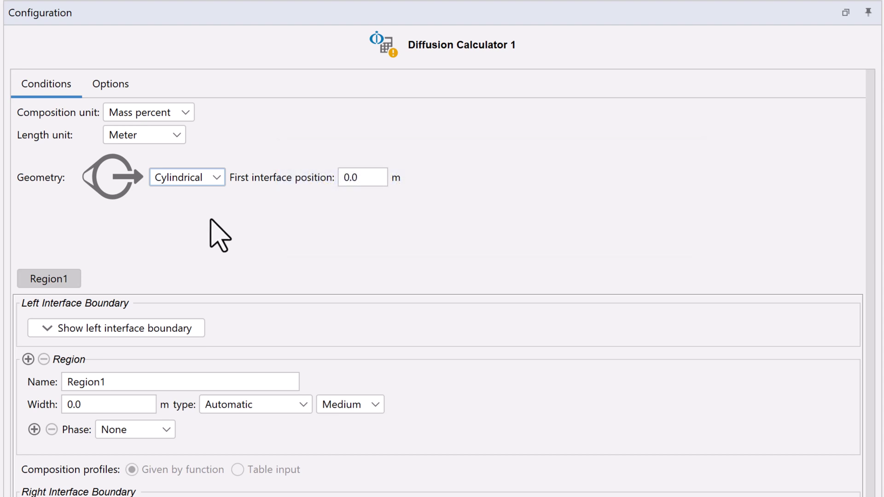
pyautogui.click(220, 182)
pyautogui.click(217, 197)
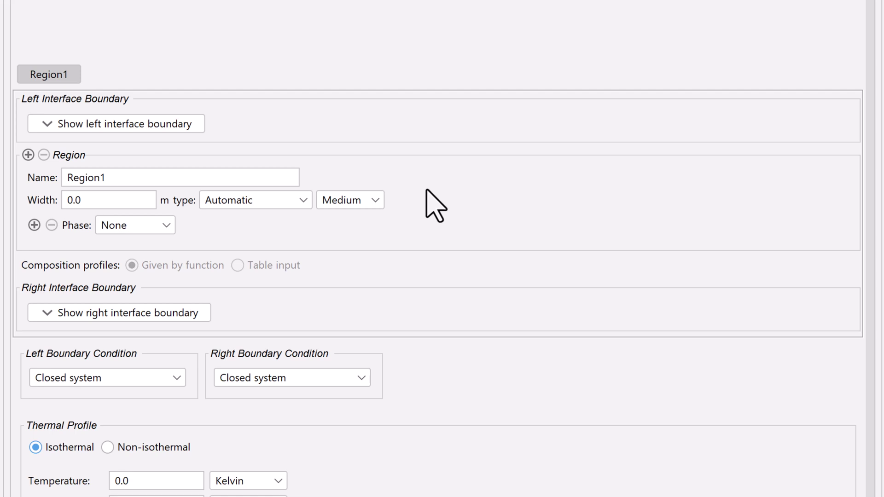
pyautogui.doubleClick(284, 178)
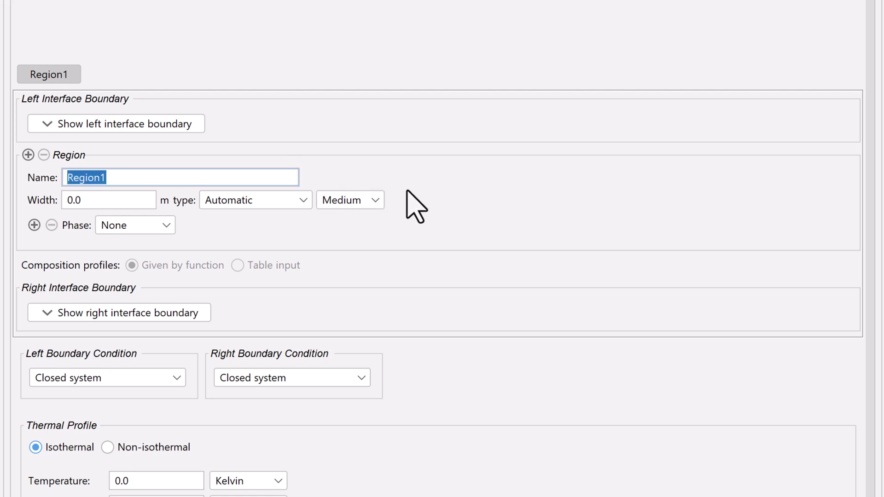
pyautogui.write('Austenite')
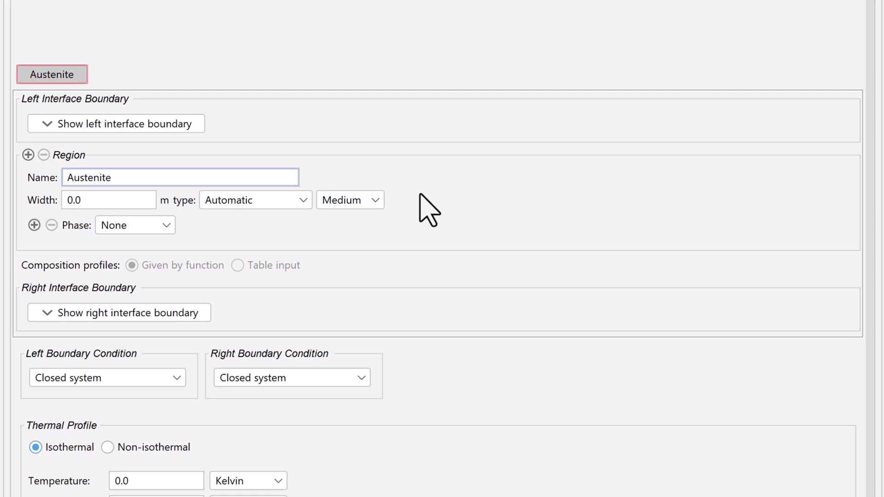
pyautogui.click(146, 198)
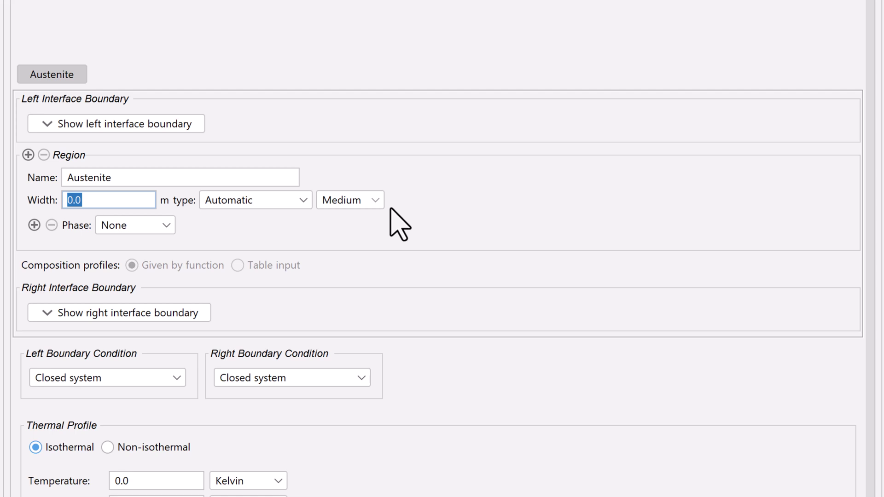
pyautogui.write('1e-4')
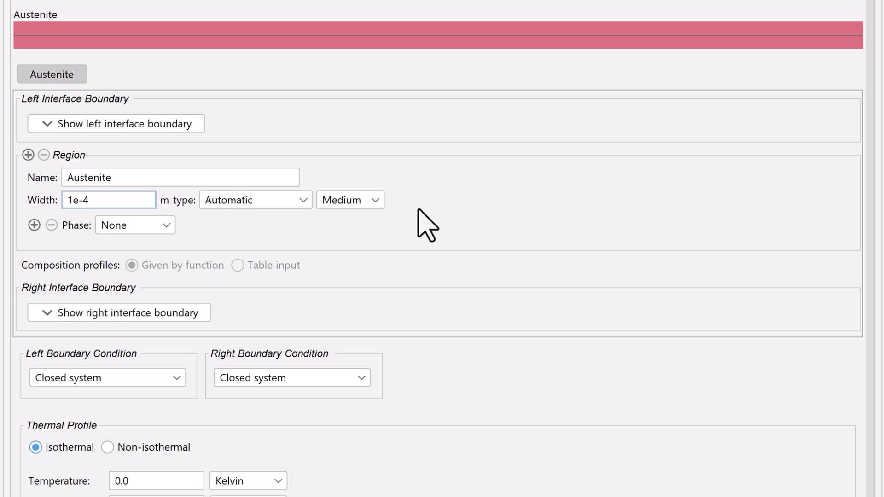
pyautogui.click(28, 155)
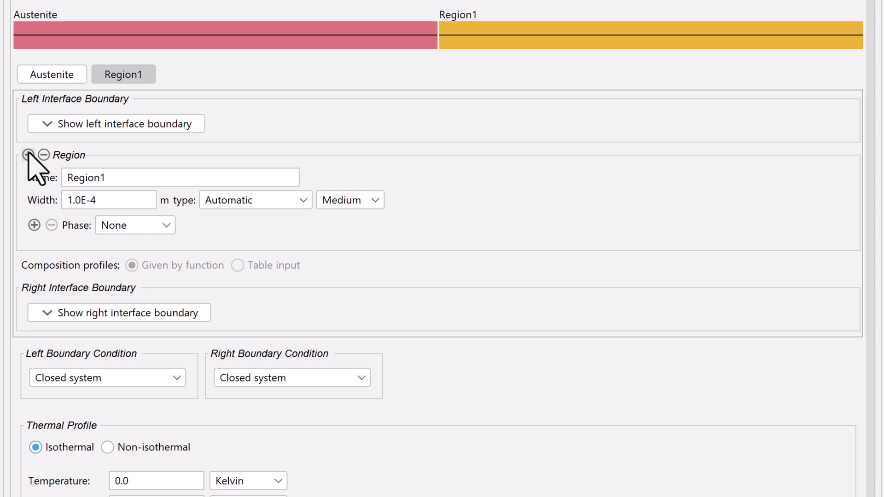
pyautogui.click(43, 155)
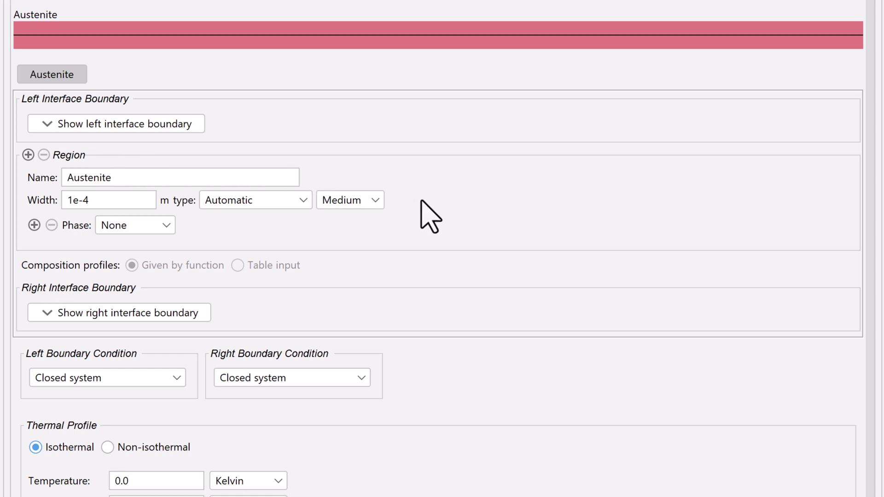
pyautogui.click(289, 201)
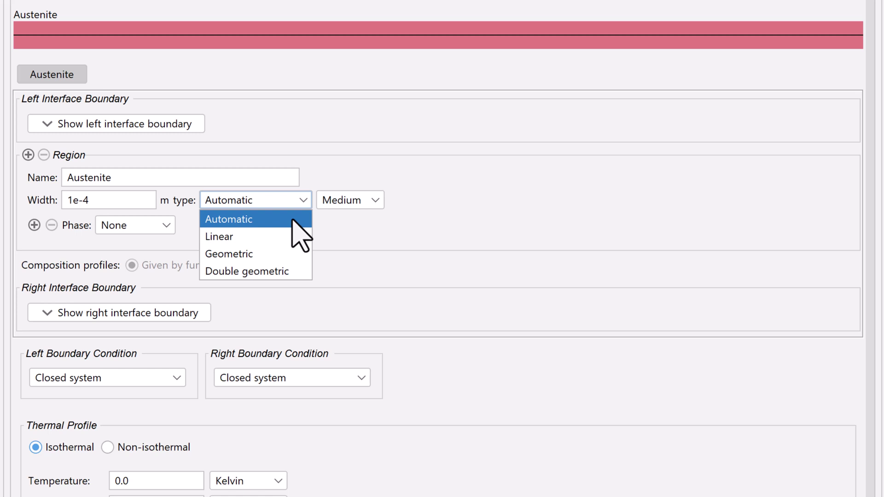
pyautogui.click(297, 201)
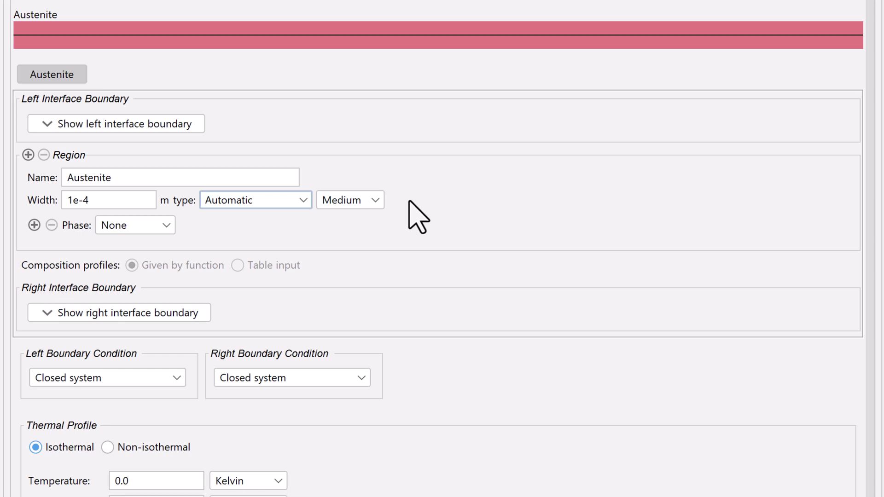
pyautogui.click(305, 201)
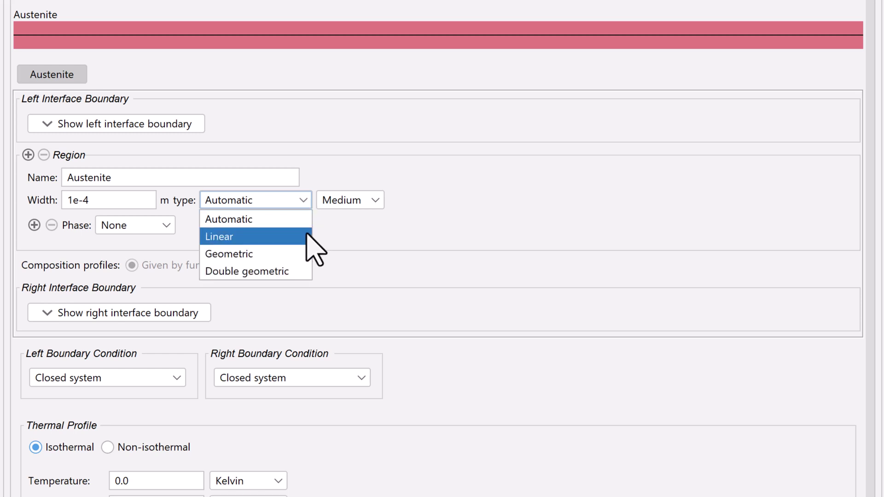
pyautogui.click(304, 236)
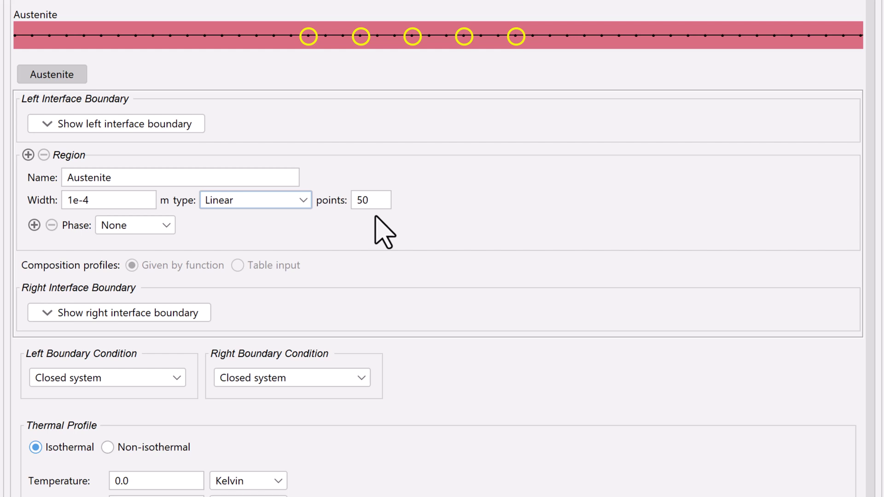
pyautogui.click(305, 199)
pyautogui.click(298, 219)
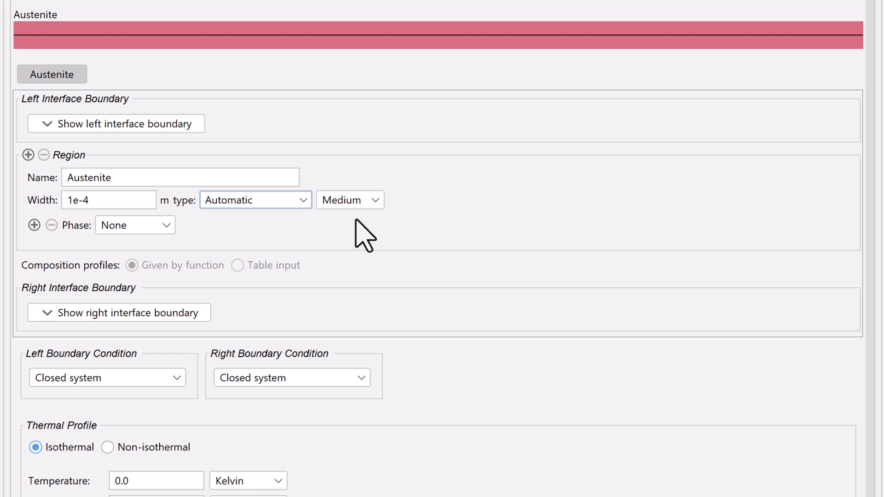
# Step: Set the Austenite region's phase to FCC_A1
pyautogui.click(168, 230)
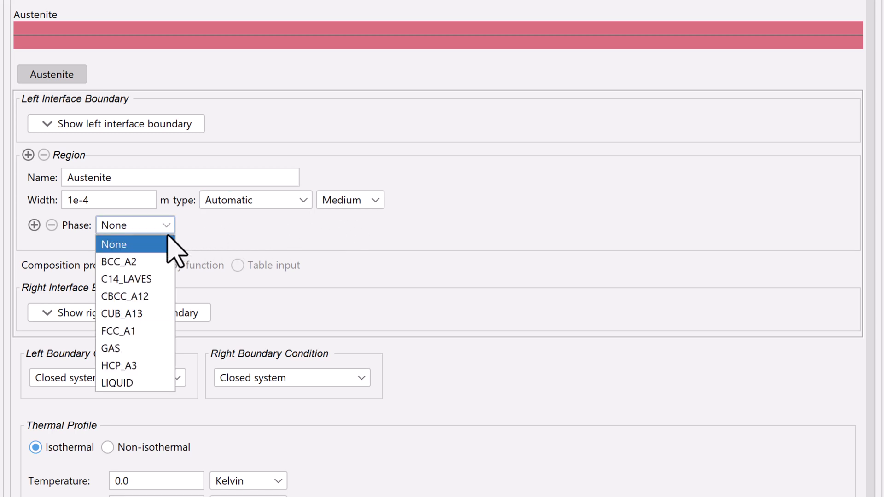
pyautogui.click(162, 330)
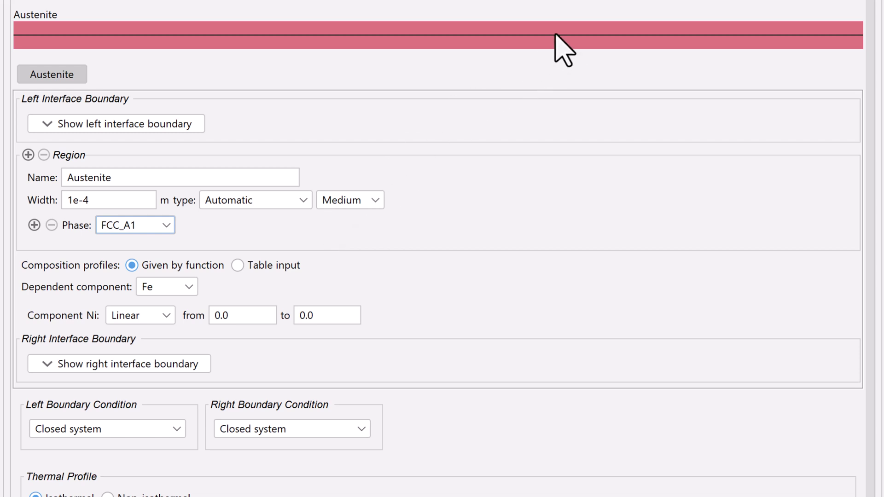
pyautogui.moveTo(555, 34)
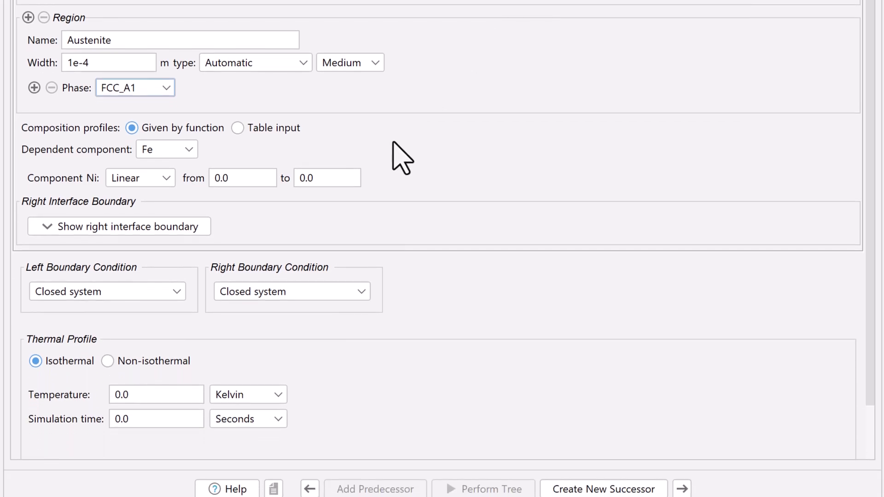
pyautogui.click(132, 127)
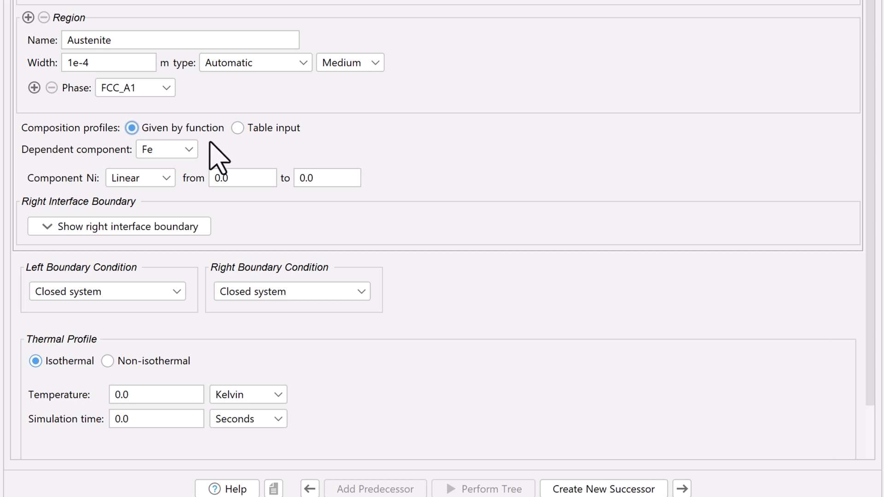
pyautogui.click(189, 154)
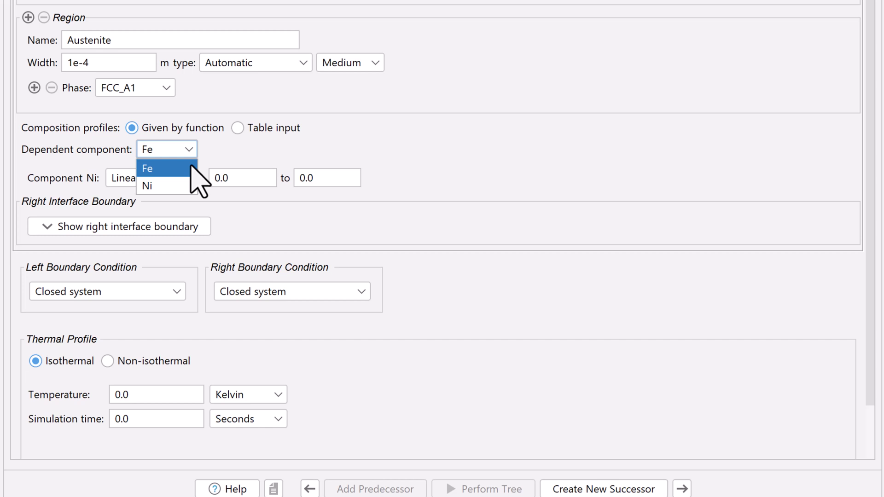
pyautogui.click(191, 167)
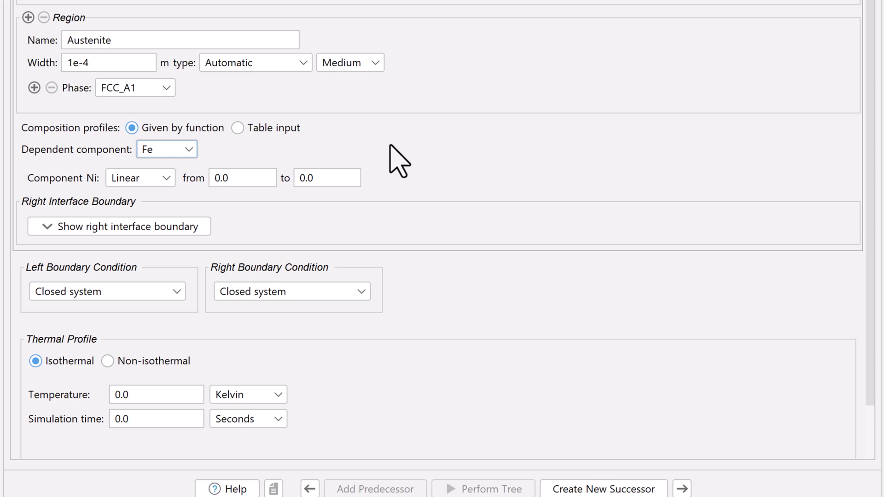
# Step: Keep Ni's profile Linear, with 10 as the starting and 50 as the ending value
pyautogui.click(168, 180)
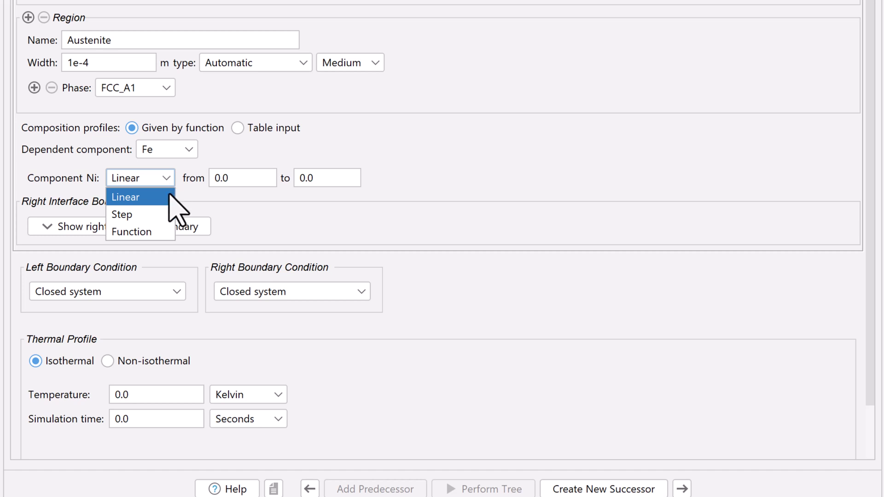
pyautogui.click(172, 197)
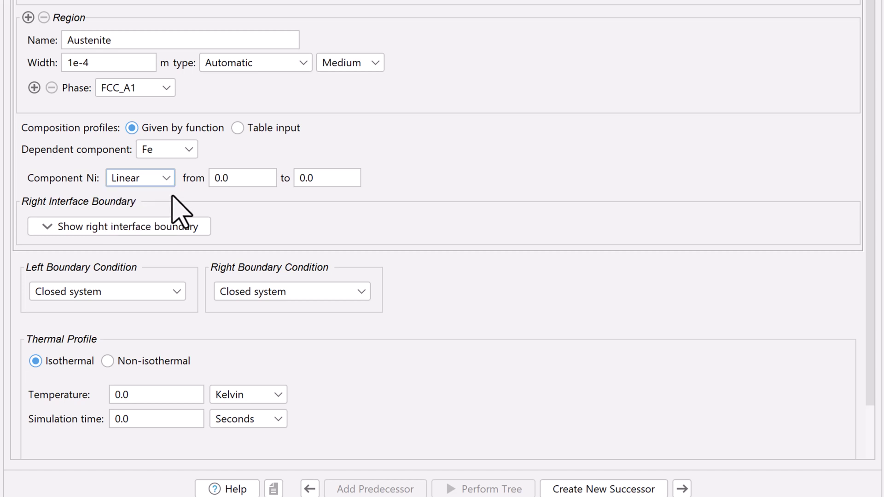
pyautogui.moveTo(159, 182)
pyautogui.doubleClick(247, 177)
pyautogui.write('10')
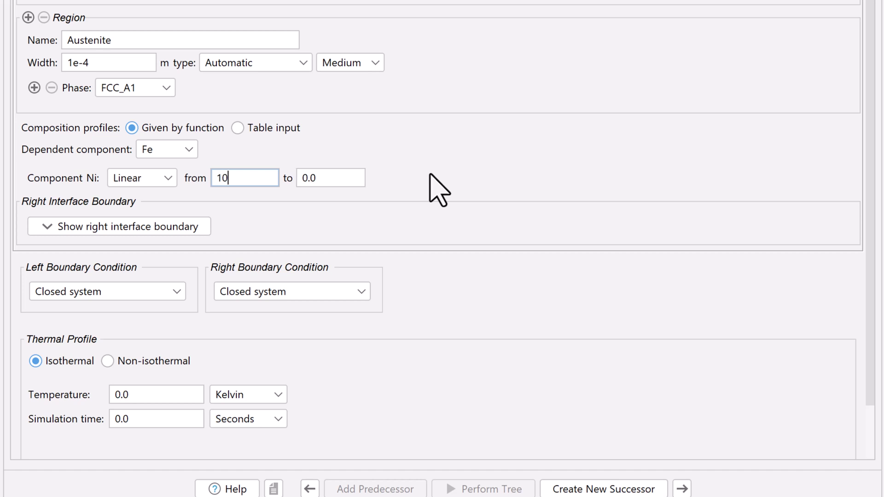
pyautogui.press('Tab')
pyautogui.write('50')
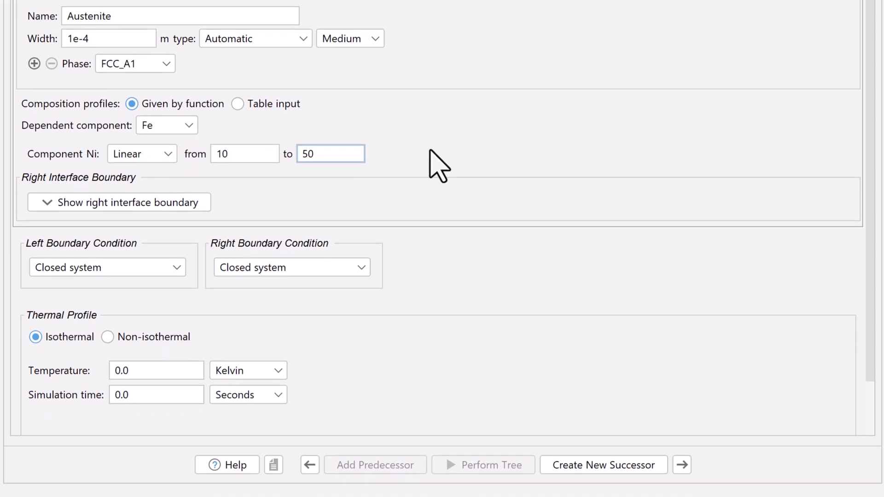
# Step: Set the temperature to 1400 Kelvin and the simulation time to 30 hours
pyautogui.scroll(-2, 498, 356)
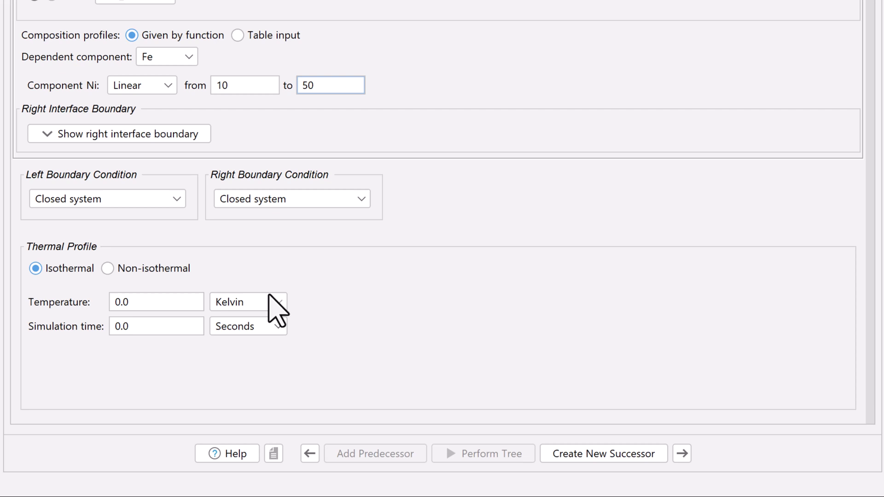
pyautogui.click(167, 297)
pyautogui.write('1400')
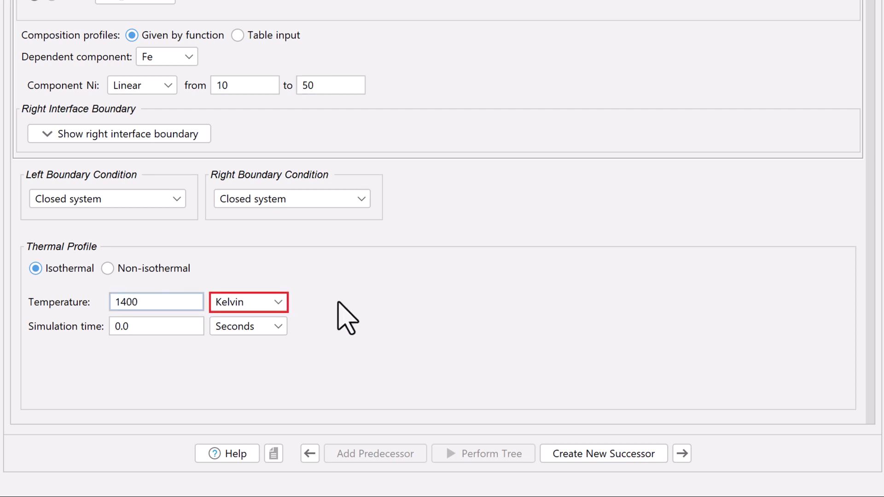
pyautogui.click(186, 328)
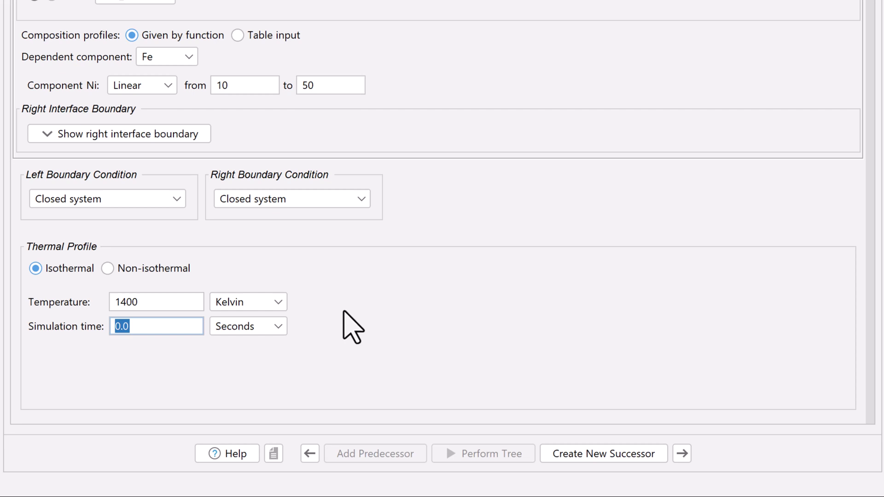
pyautogui.write('30')
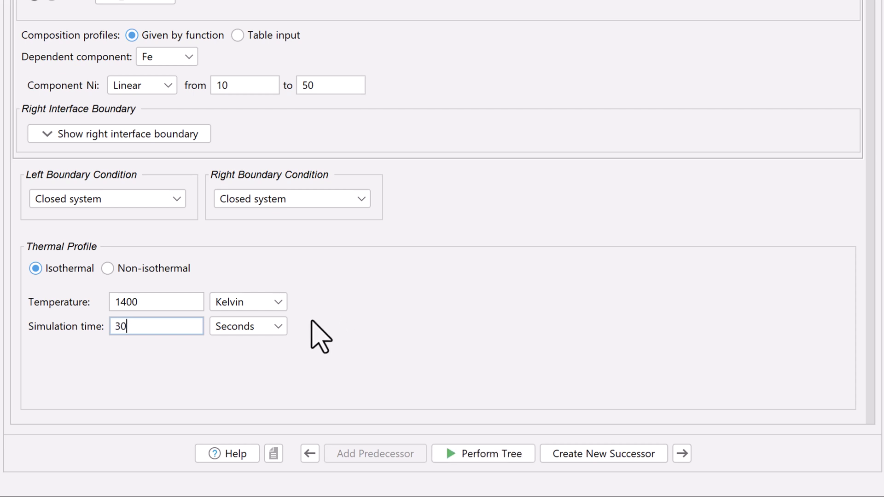
pyautogui.click(278, 326)
pyautogui.click(267, 381)
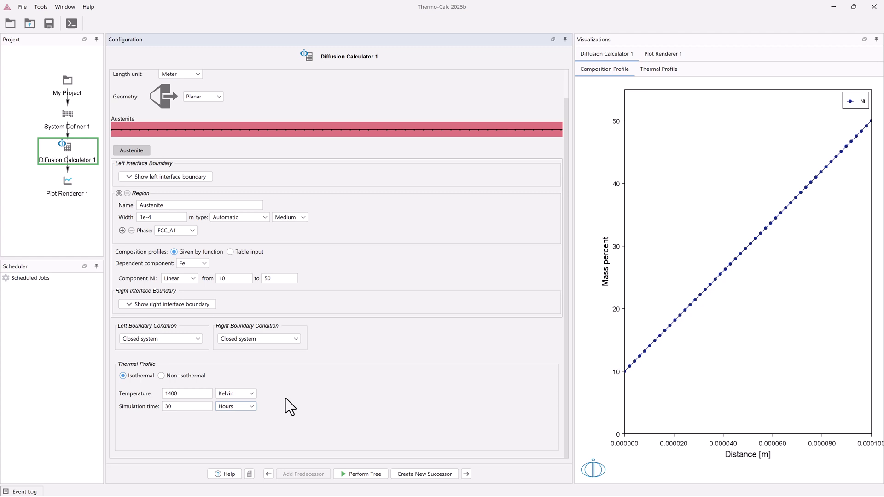
# Step: Widen the plot panel and show the flat temperature-versus-time Thermal Profile
pyautogui.moveTo(567, 272); pyautogui.dragTo(501, 273)
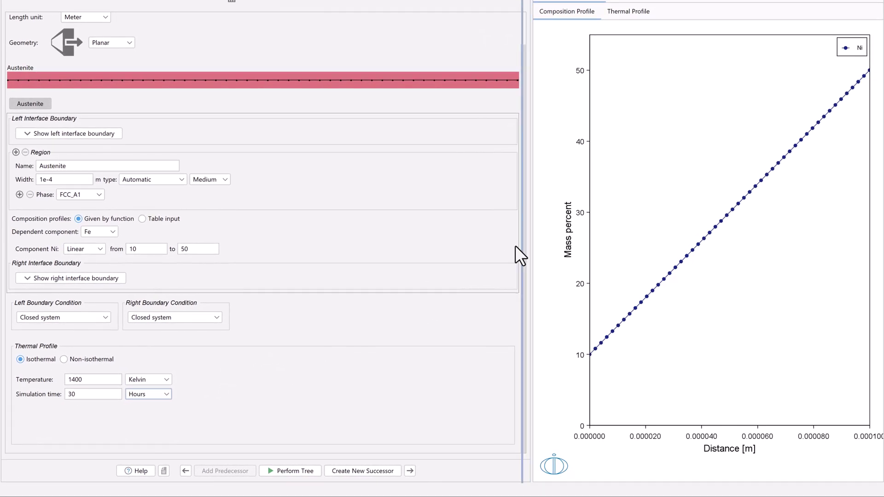
pyautogui.moveTo(454, 246); pyautogui.dragTo(452, 245)
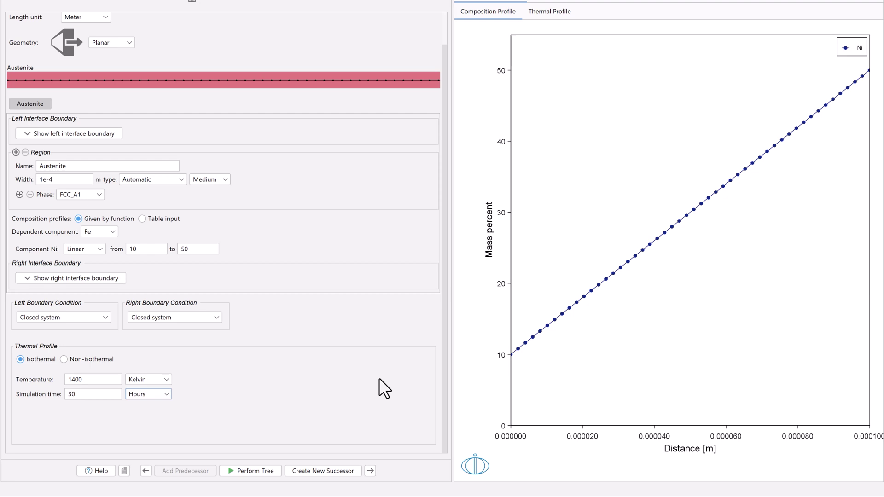
pyautogui.moveTo(501, 357)
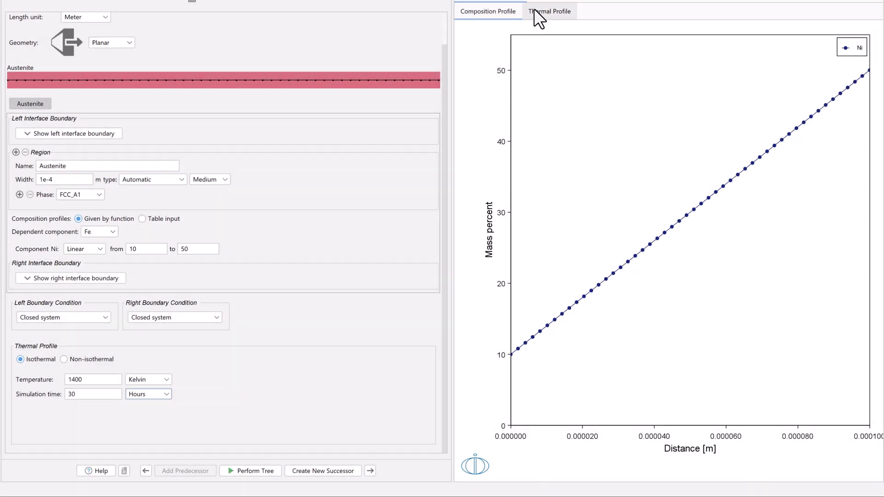
pyautogui.click(535, 10)
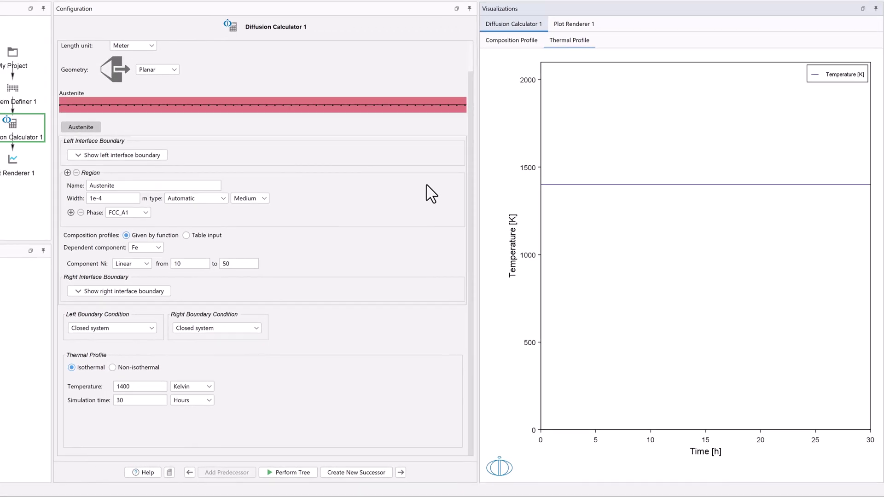
# Step: In Plot Renderer 1, add 0.0 before 30.0 in the plotted time values
pyautogui.click(11, 163)
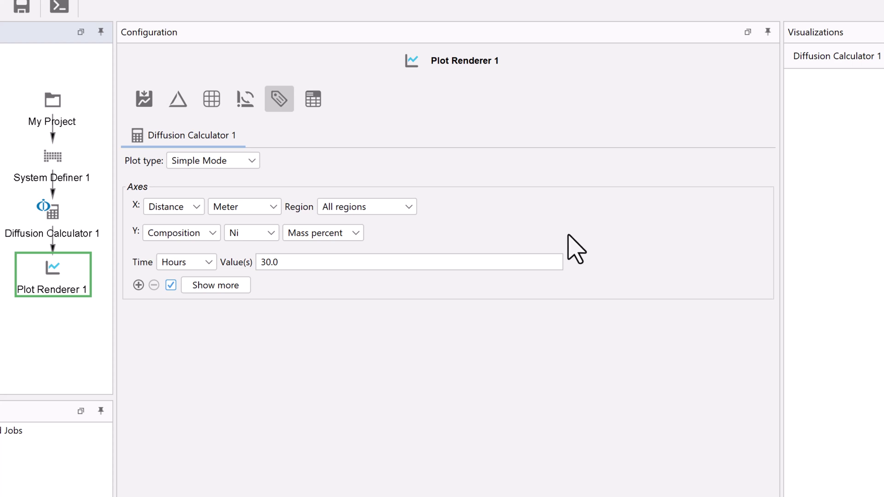
pyautogui.click(259, 262)
pyautogui.click(258, 263)
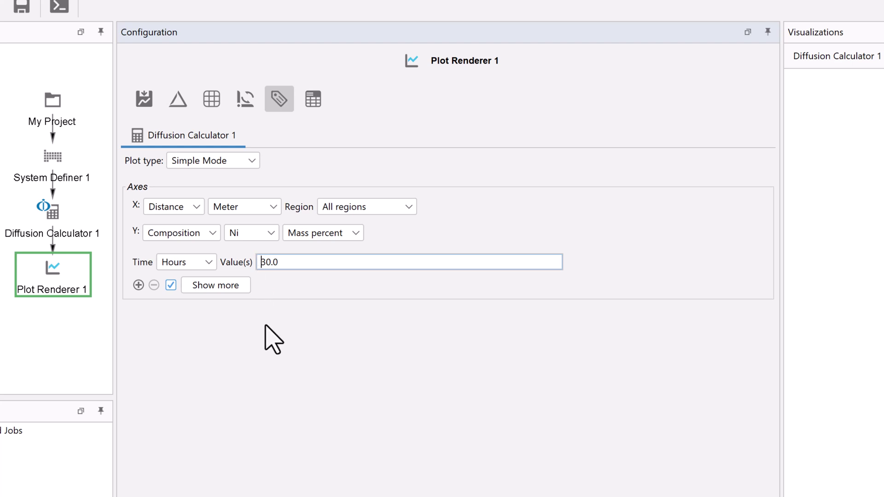
pyautogui.write('0.0')
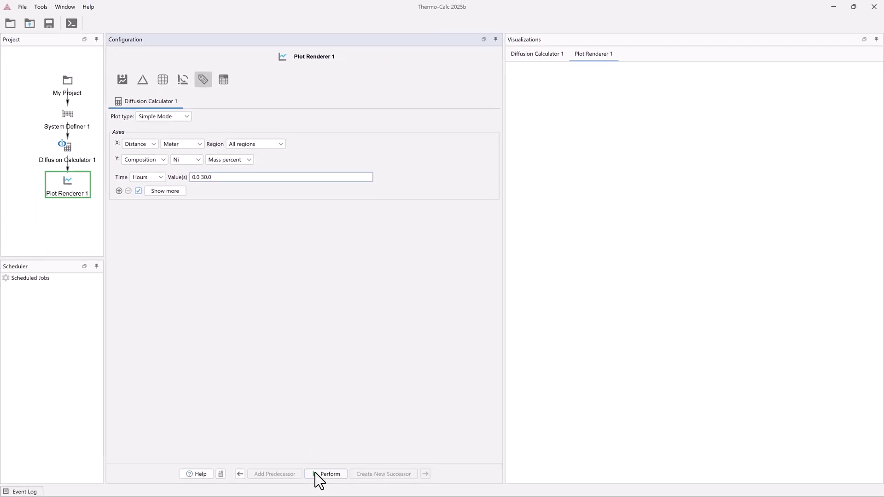
# Step: Perform the calculation to plot the Ni profiles at 0 and 30 hours
pyautogui.click(328, 473)
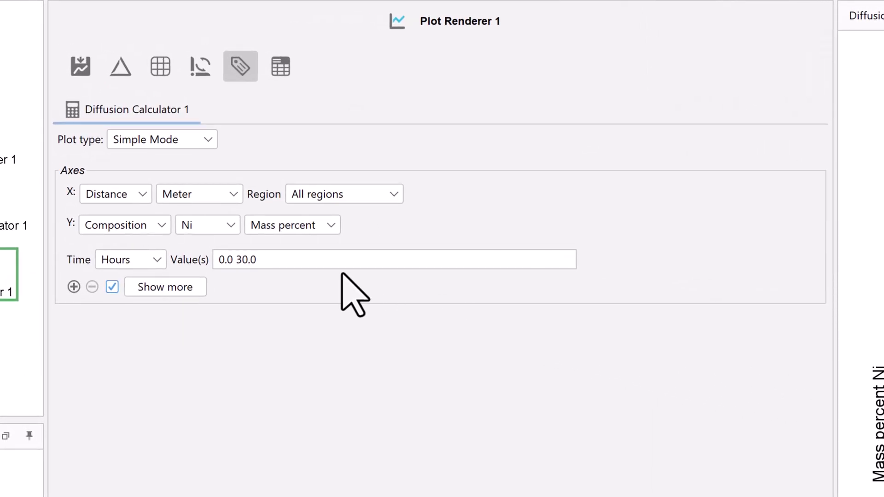
# Step: Append 300 to Plot Renderer 1's plotted time values
pyautogui.click(318, 261)
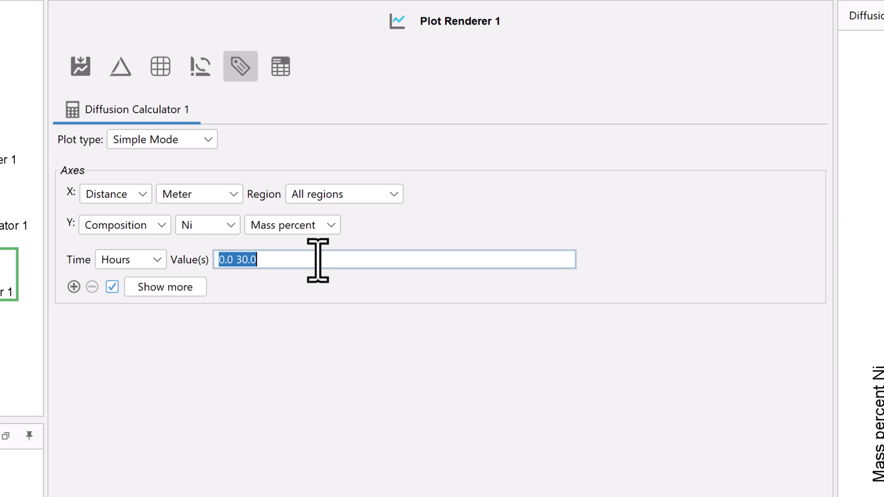
pyautogui.click(318, 260)
pyautogui.write('300')
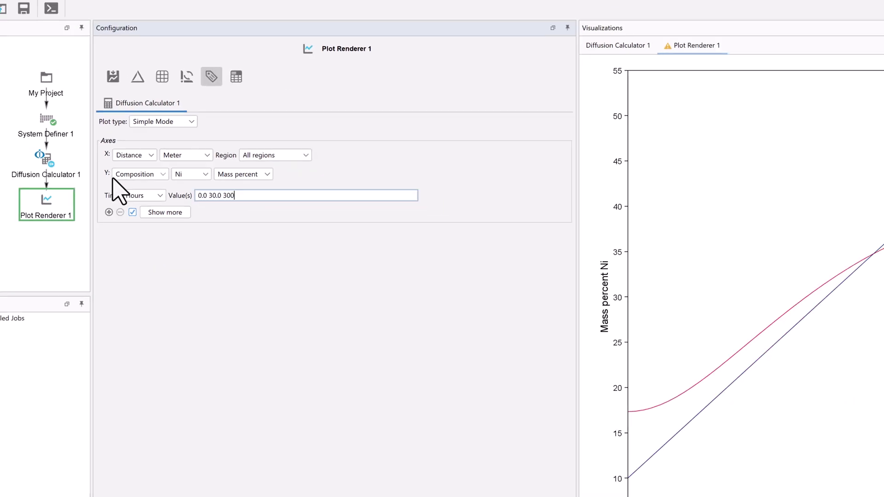
# Step: Change the simulation time to 300, continue the simulation, and view the updated Ni plot
pyautogui.click(76, 161)
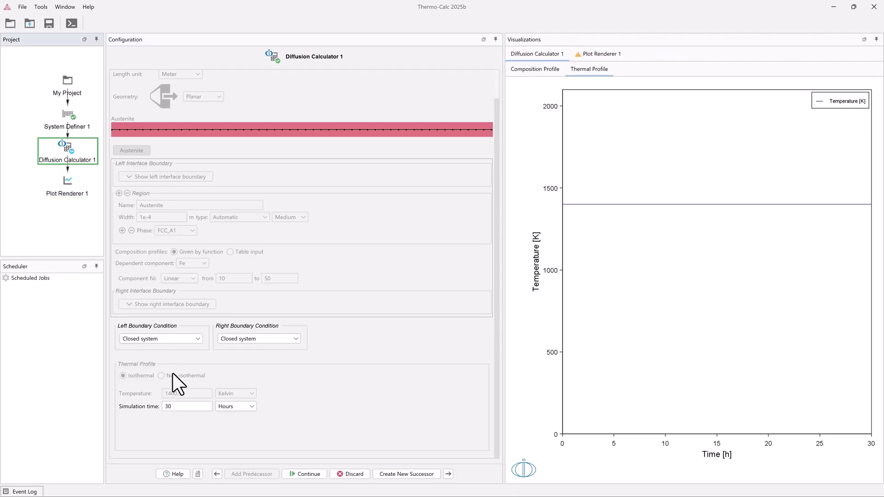
pyautogui.click(181, 407)
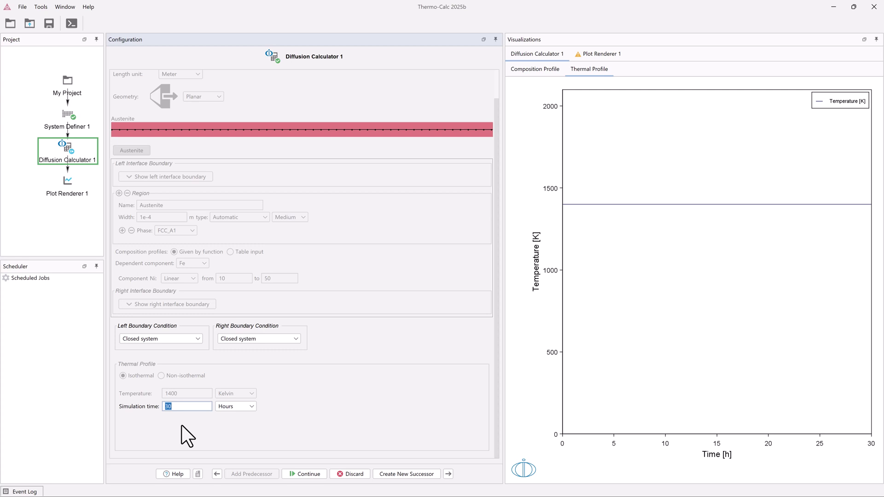
pyautogui.write('300')
pyautogui.click(316, 475)
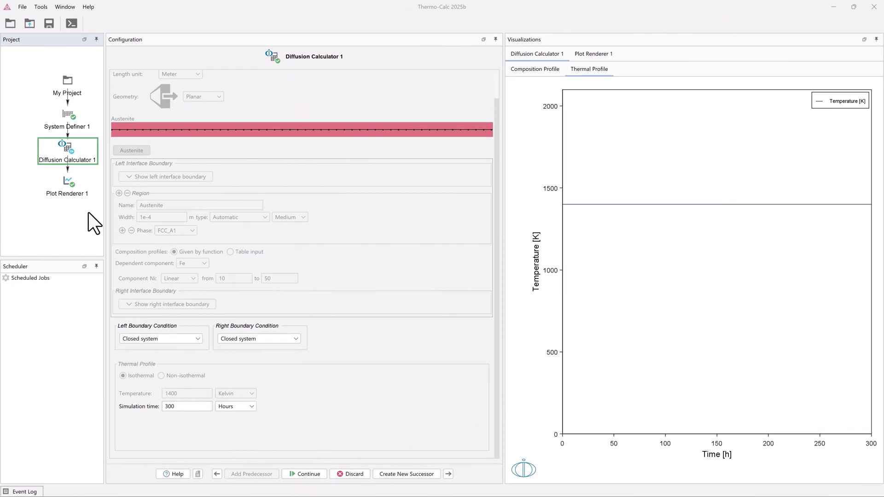
pyautogui.click(70, 191)
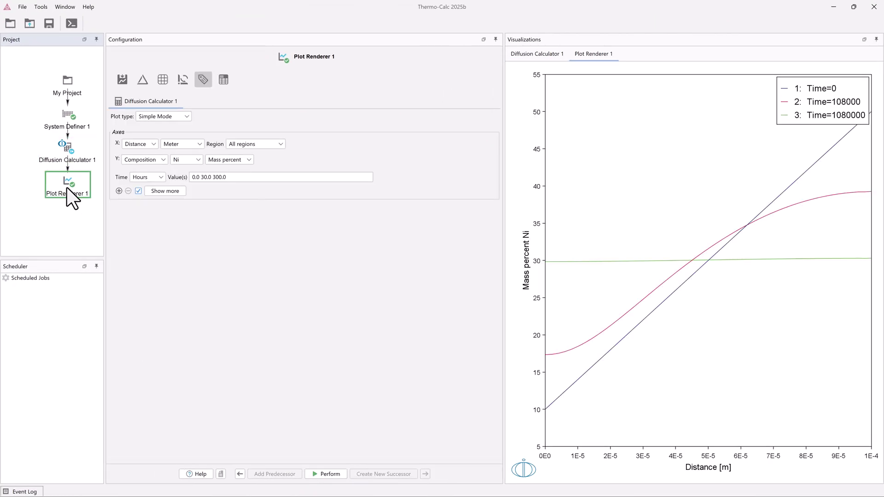